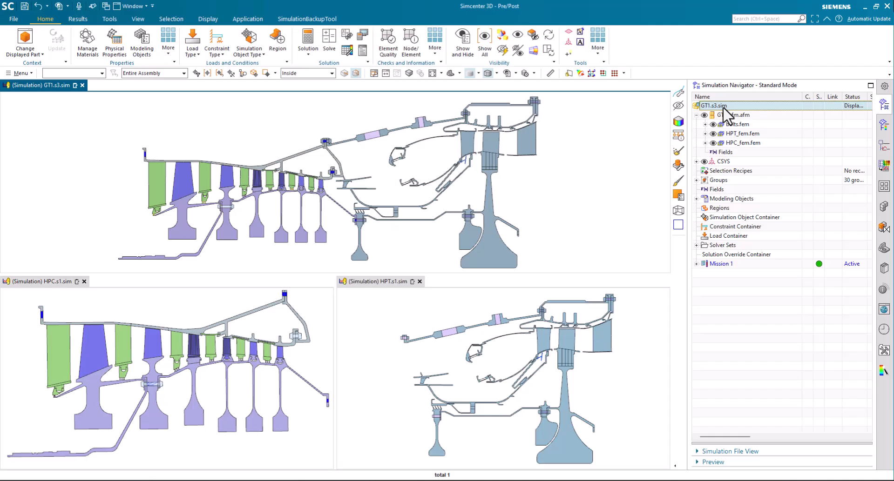
# Step: Display the loads of the HPC.s1 simulation and highlight its HPC_ConvZone, HPC_Streams, HPC_Voids and HPC_Rotation entries in the model
pyautogui.click(218, 305)
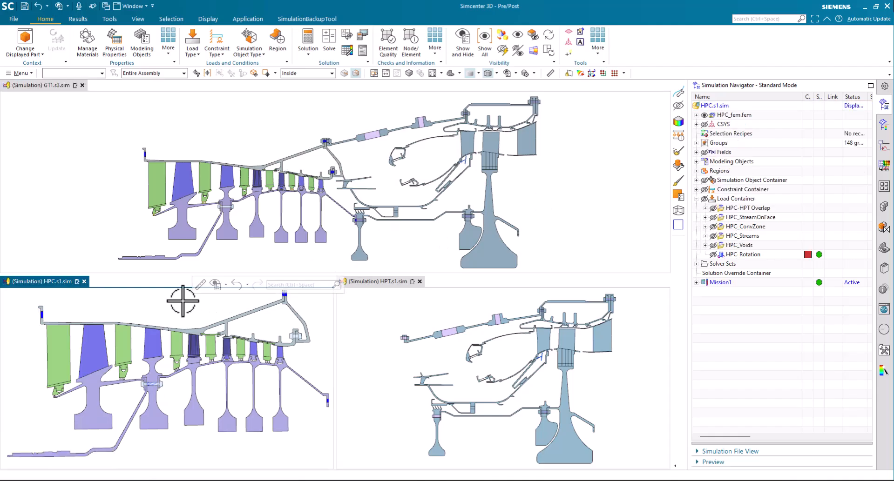
pyautogui.click(704, 199)
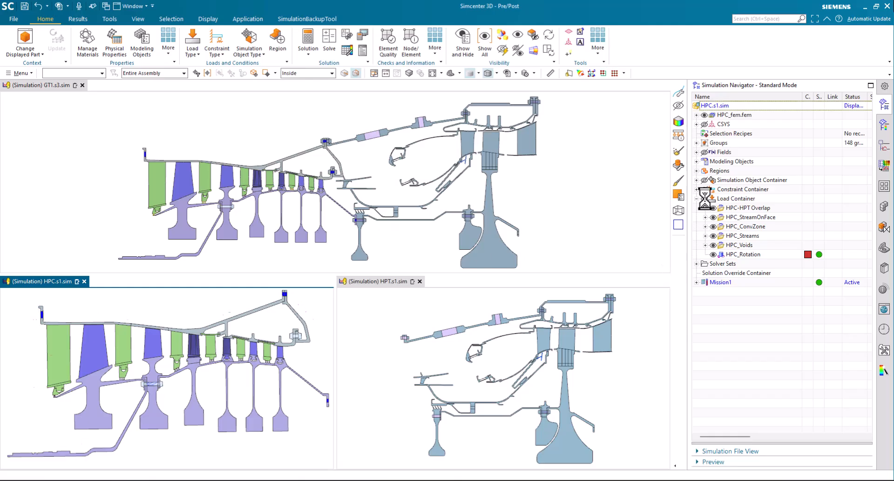
pyautogui.click(734, 227)
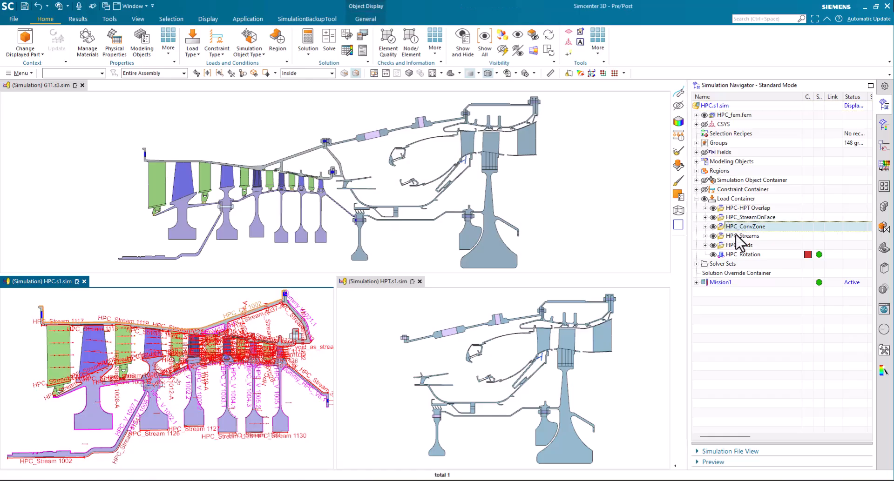
pyautogui.click(737, 236)
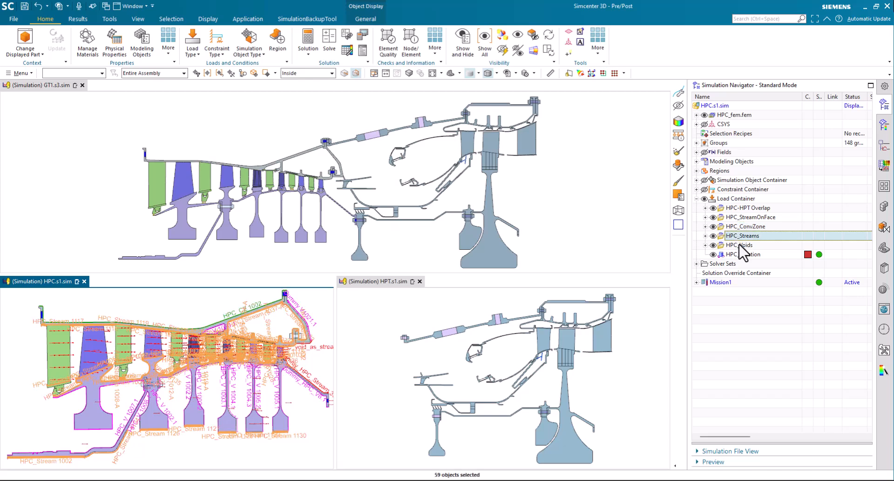
pyautogui.click(740, 246)
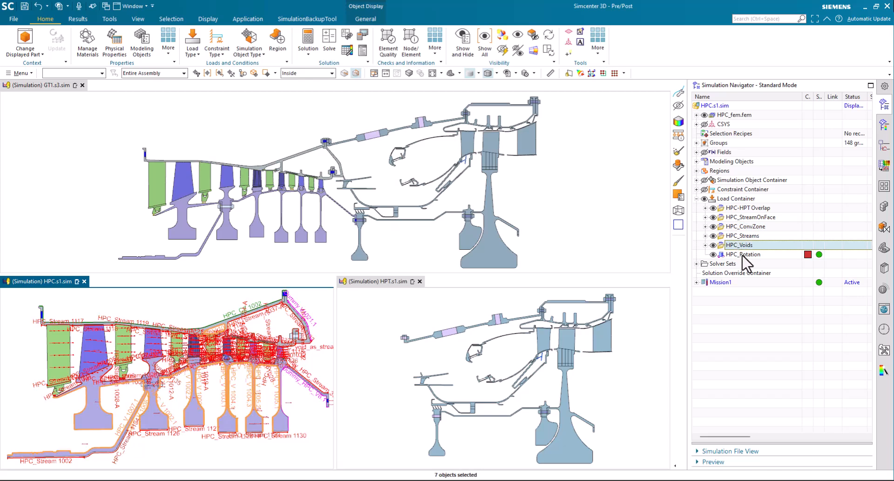
pyautogui.click(743, 254)
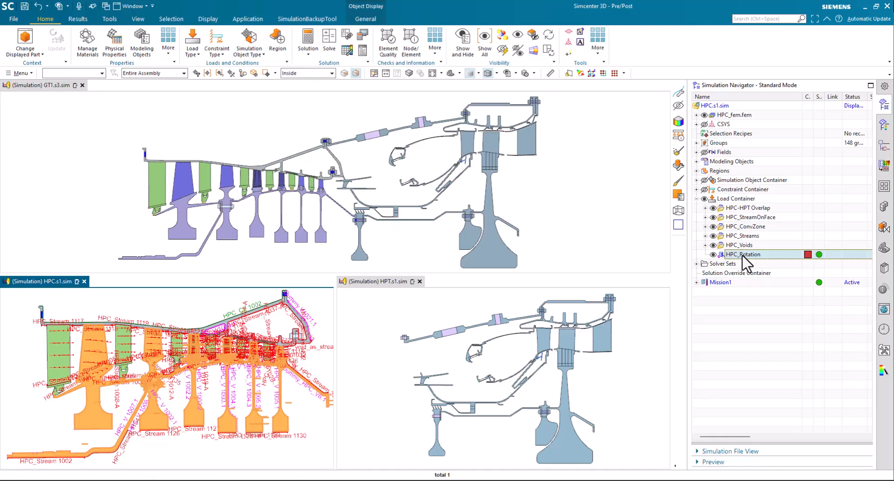
pyautogui.click(757, 320)
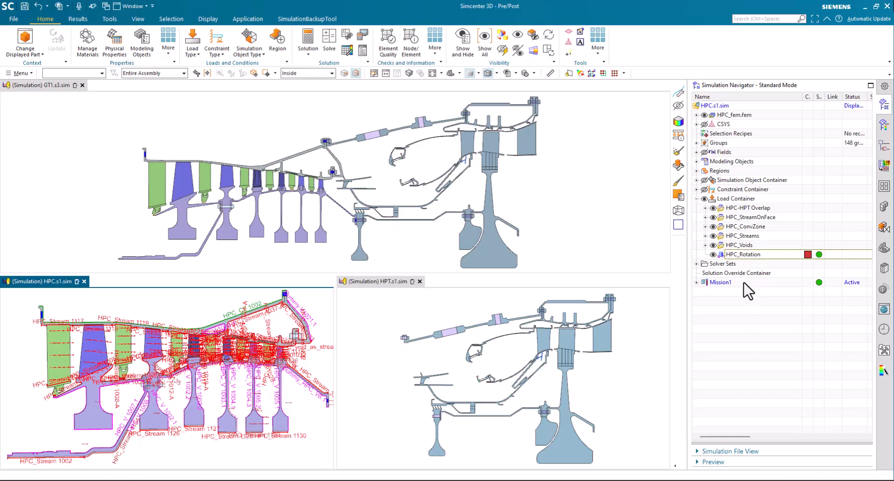
# Step: Start a new exported simulation interface named HPC Mission1 for HPC.s1.sim, keeping the Mission1 solution filter and all entity types
pyautogui.rightClick(721, 107)
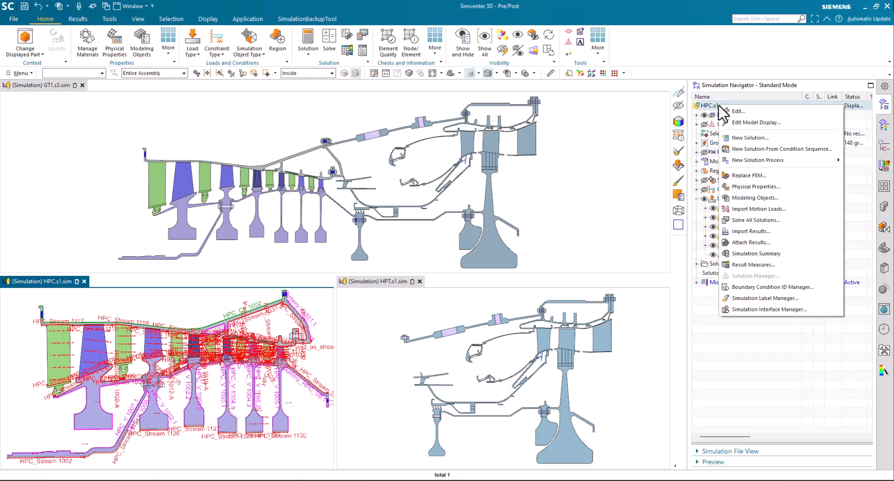
pyautogui.click(749, 310)
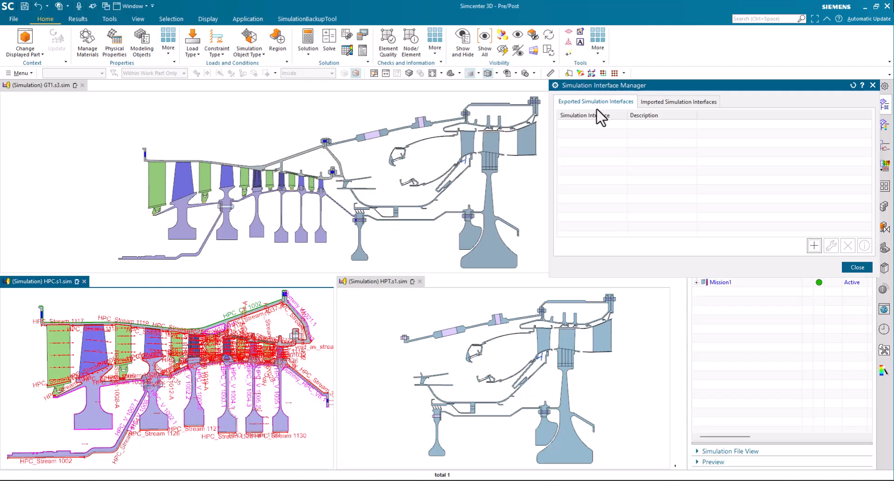
pyautogui.click(665, 108)
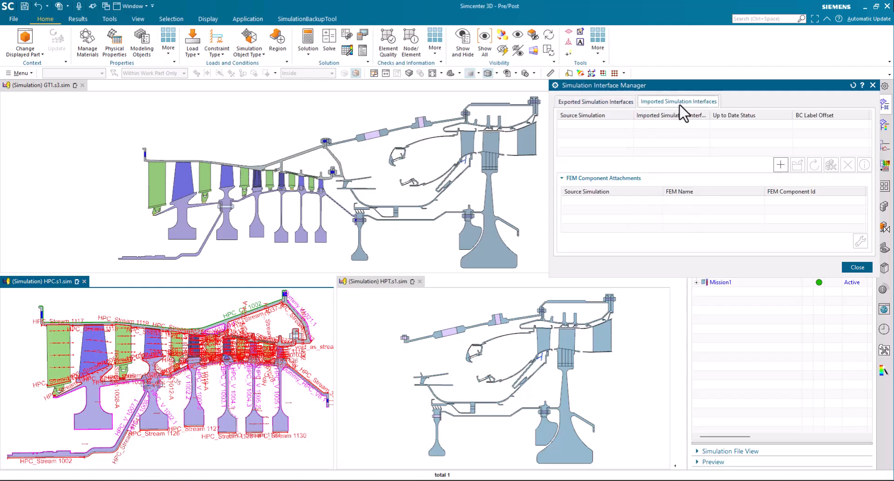
pyautogui.click(600, 104)
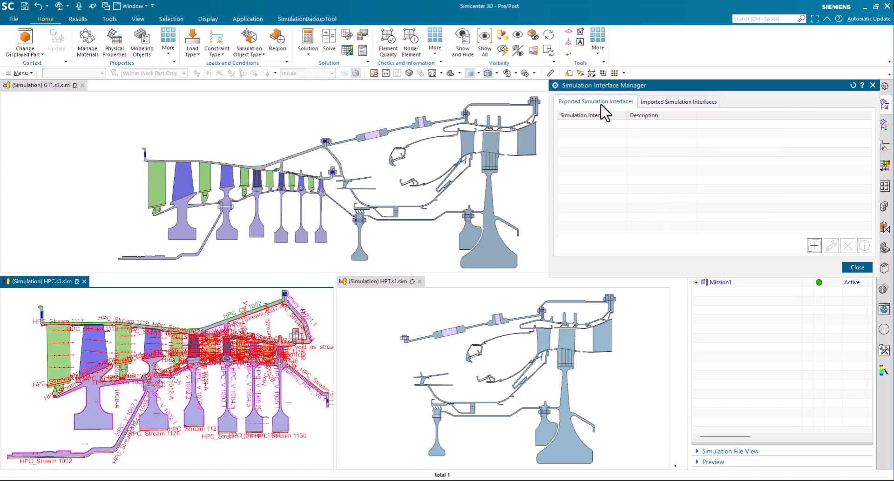
pyautogui.click(814, 245)
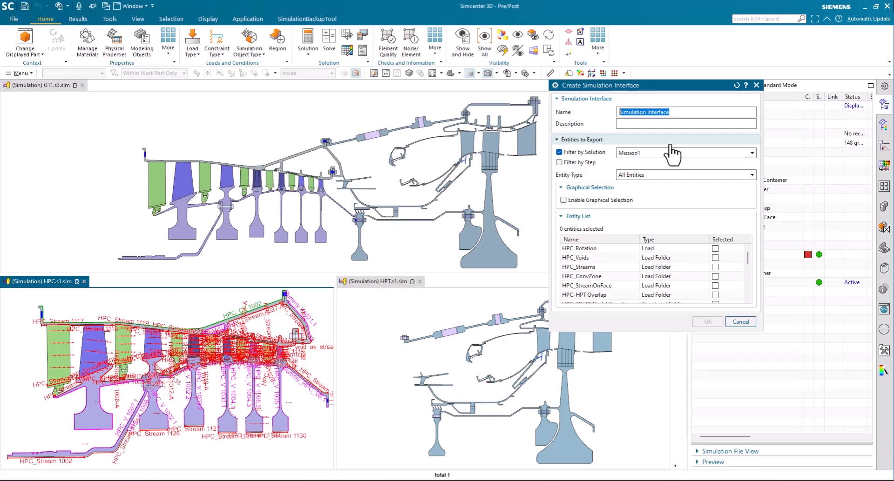
pyautogui.write('HPC Mission1')
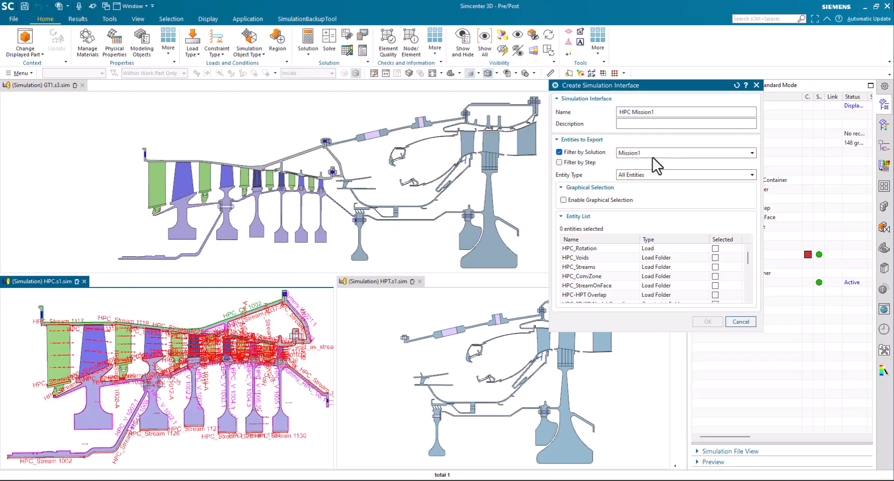
pyautogui.click(646, 175)
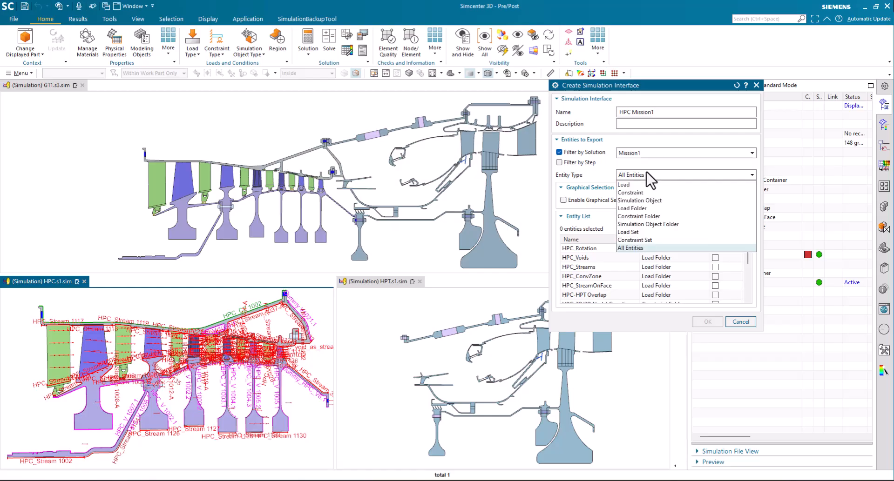
pyautogui.click(647, 176)
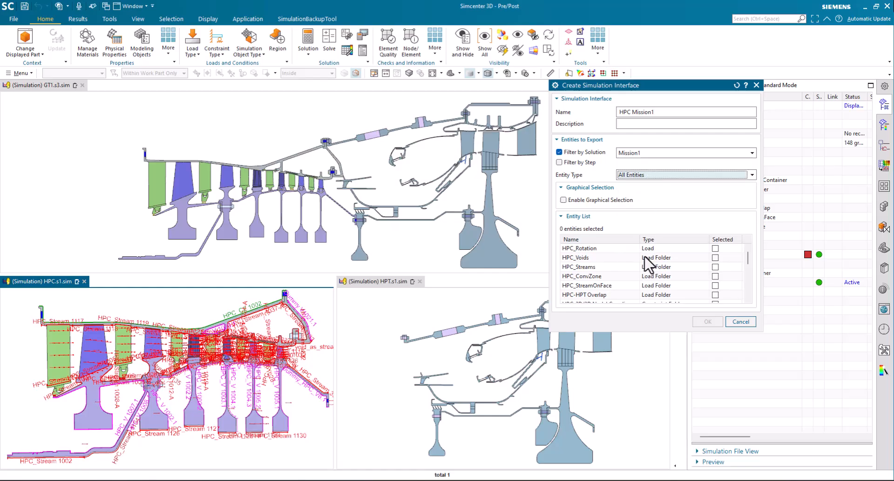
# Step: Include HPC_Rotation, HPC_Voids, HPC_Streams, HPC_ConvZone and HPC_StreamOnFace among the entities to export
pyautogui.click(715, 249)
pyautogui.click(715, 258)
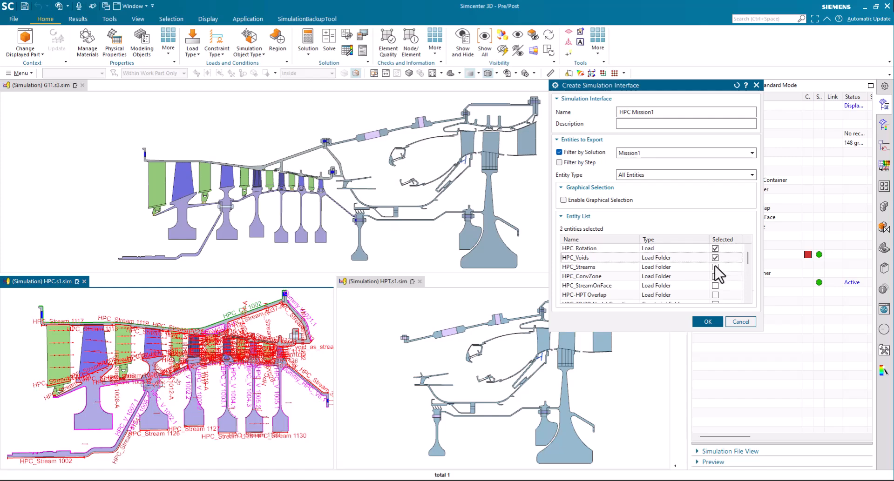
pyautogui.click(716, 267)
pyautogui.click(715, 276)
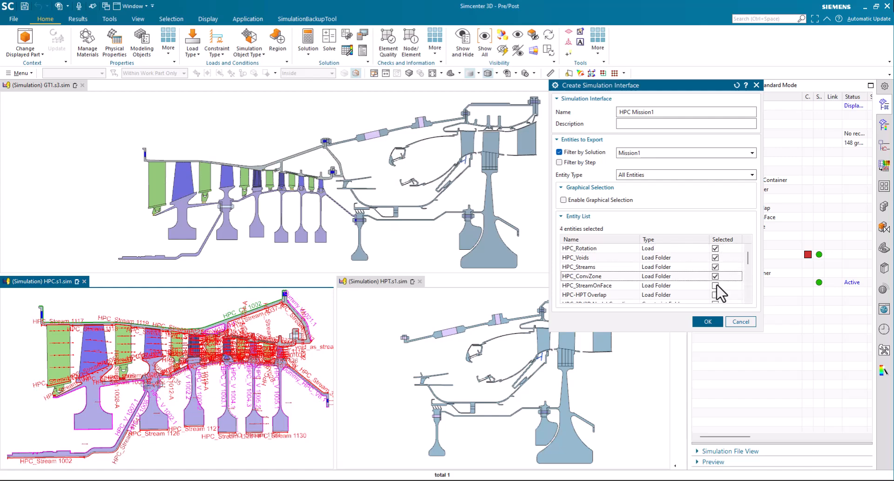
pyautogui.click(716, 285)
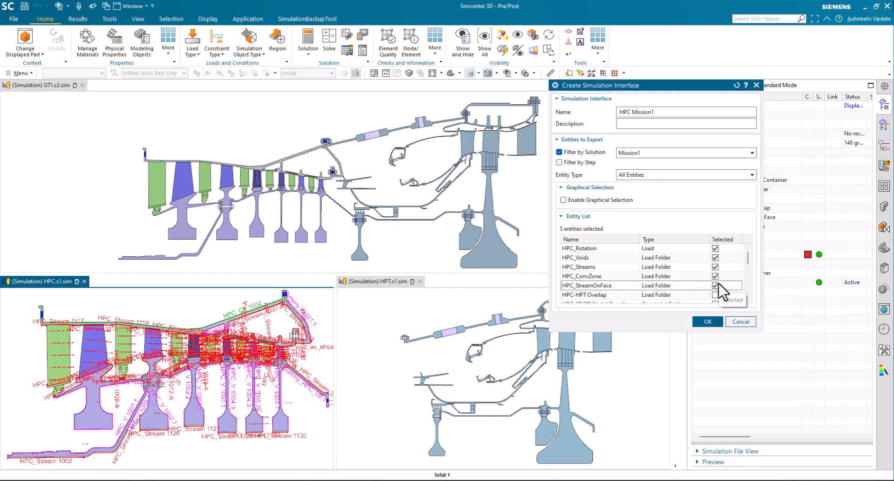
# Step: Include the HPC_fixation and HPC_3D_Fixation constraint folders and the HPC_E2EG rotor and case structural folders in the export
pyautogui.scroll(-2, 718, 284)
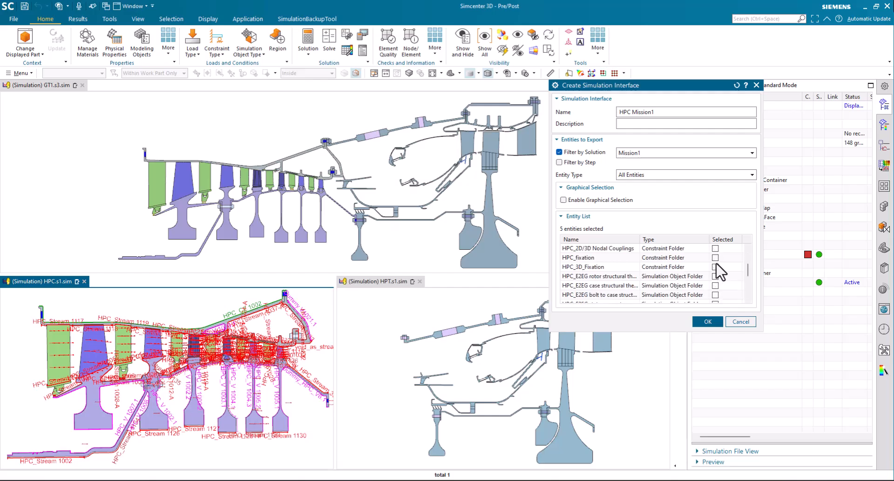
pyautogui.click(715, 258)
pyautogui.click(715, 266)
pyautogui.click(715, 276)
pyautogui.click(715, 286)
# Step: Include the HPC_E2EG stator vanes and stator stages, HPC_E2EC rotor stator, HPC_2D-3D, HPC_Junctions and HPC_Blade_Tips simulation object folders in the export
pyautogui.scroll(-2, 717, 291)
pyautogui.click(715, 248)
pyautogui.click(715, 257)
pyautogui.click(715, 267)
pyautogui.click(715, 276)
pyautogui.click(715, 286)
pyautogui.click(715, 295)
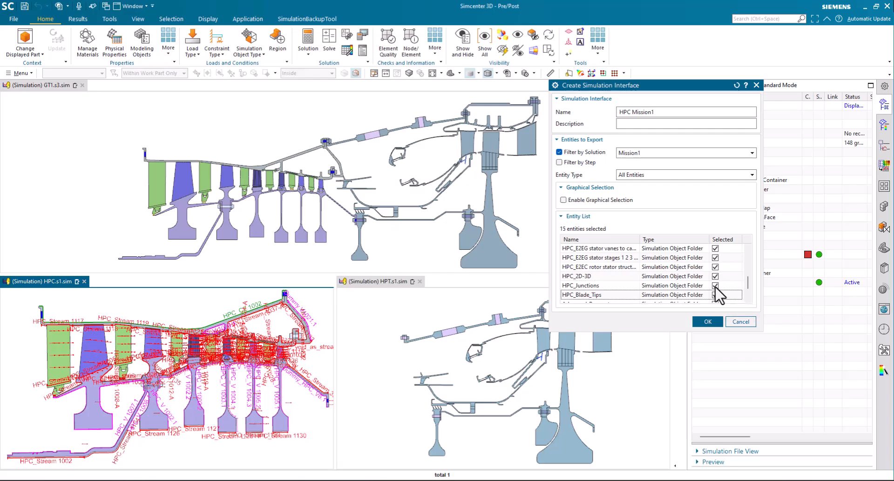
# Step: Add the Advanced_Parameters folder to the export, create the HPC Mission1 interface and close the Simulation Interface Manager
pyautogui.scroll(-1, 715, 289)
pyautogui.click(715, 276)
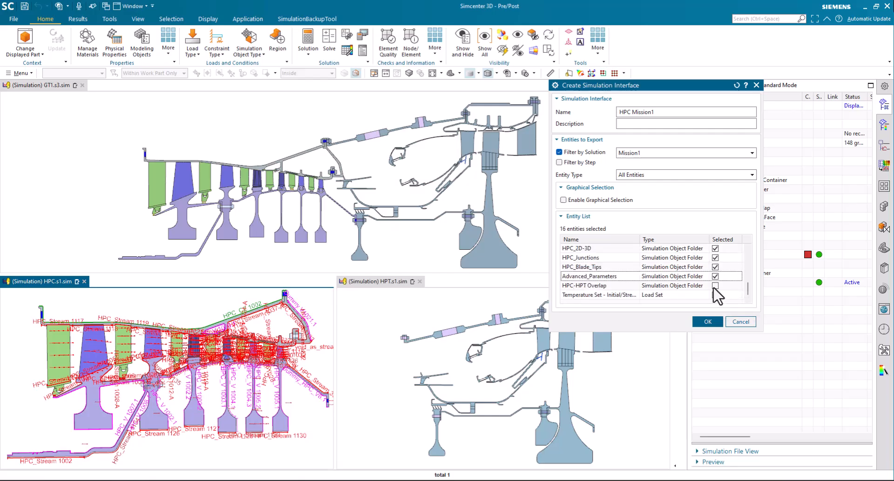
pyautogui.click(707, 322)
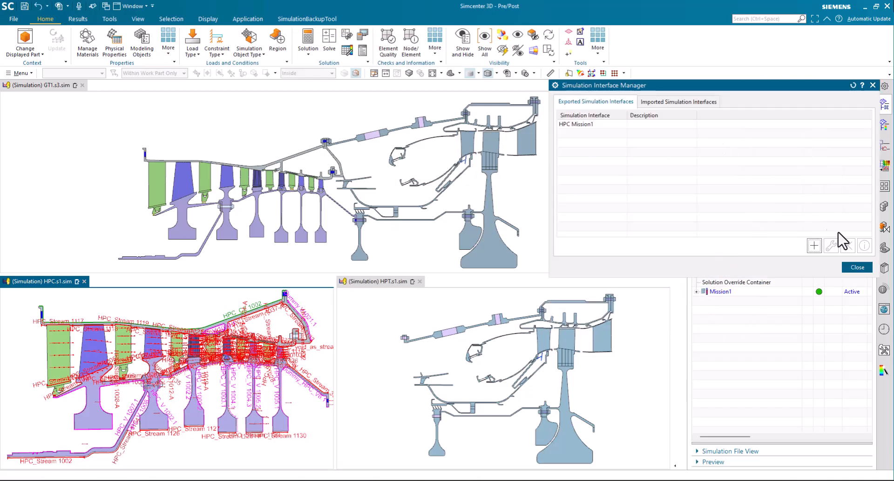
pyautogui.click(854, 268)
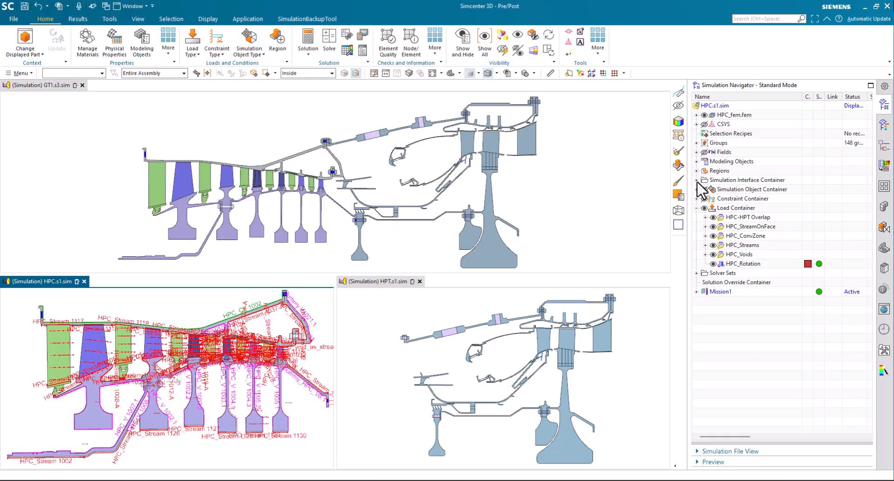
# Step: Expand the exported simulation interfaces of HPC.s1.sim and select HPC Mission1 to view its included entities
pyautogui.click(696, 180)
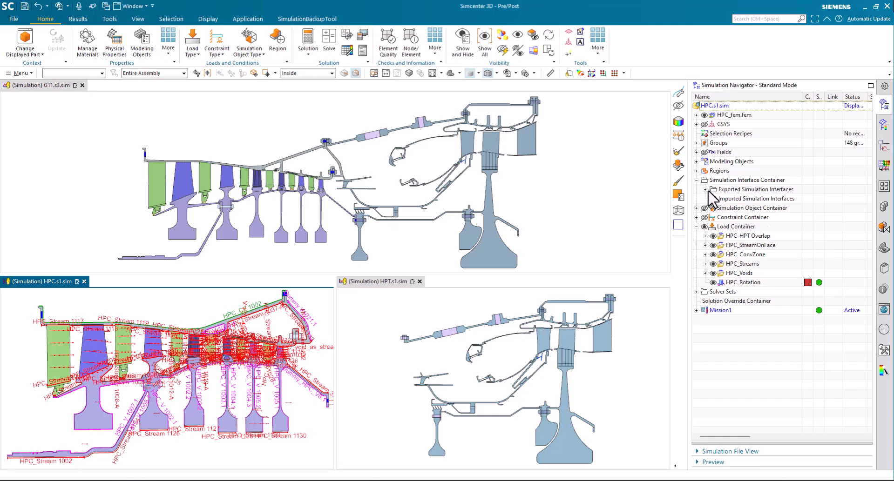
pyautogui.click(705, 189)
pyautogui.click(740, 199)
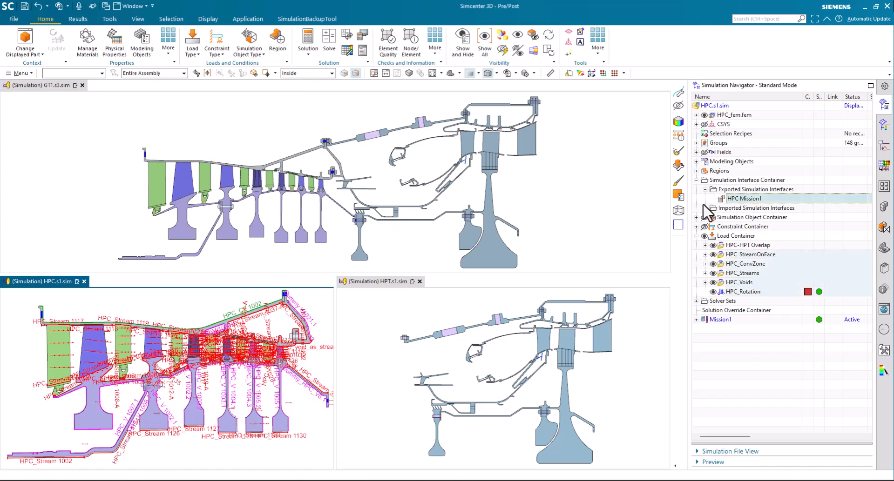
# Step: Make the GT1.s3 assembly simulation active and start importing a simulation interface with the Simulation Interface Manager
pyautogui.click(611, 212)
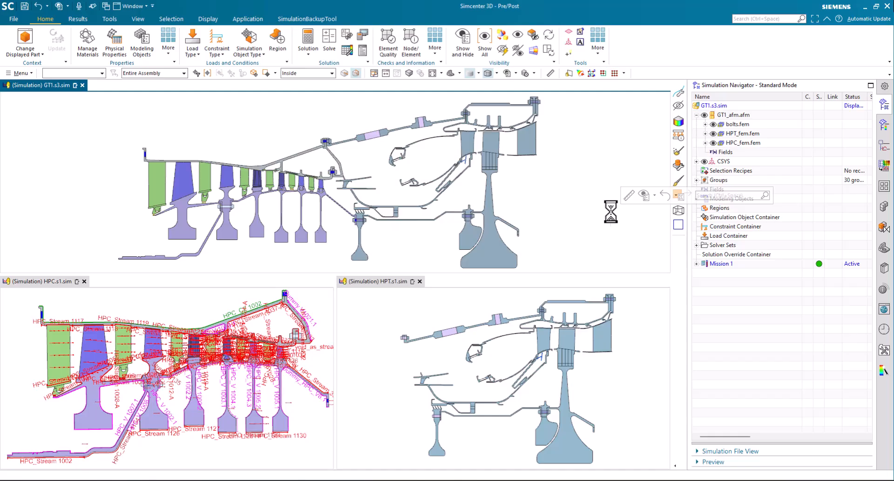
pyautogui.click(721, 107)
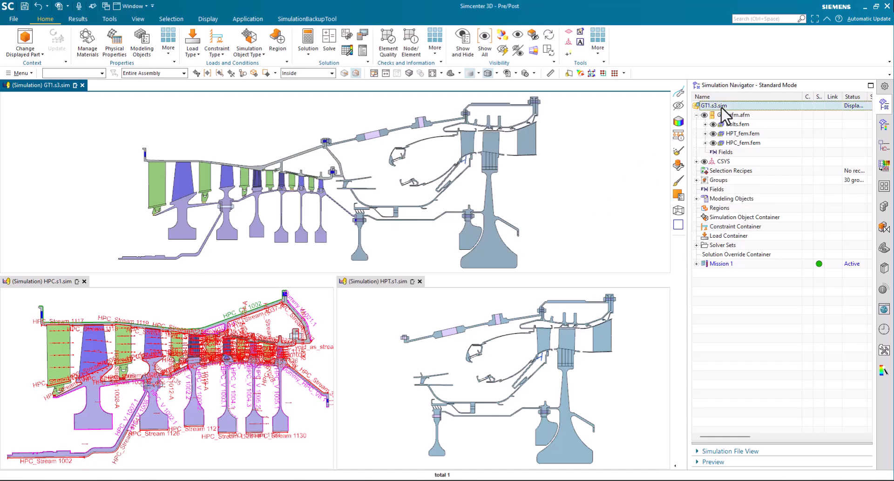
pyautogui.rightClick(721, 108)
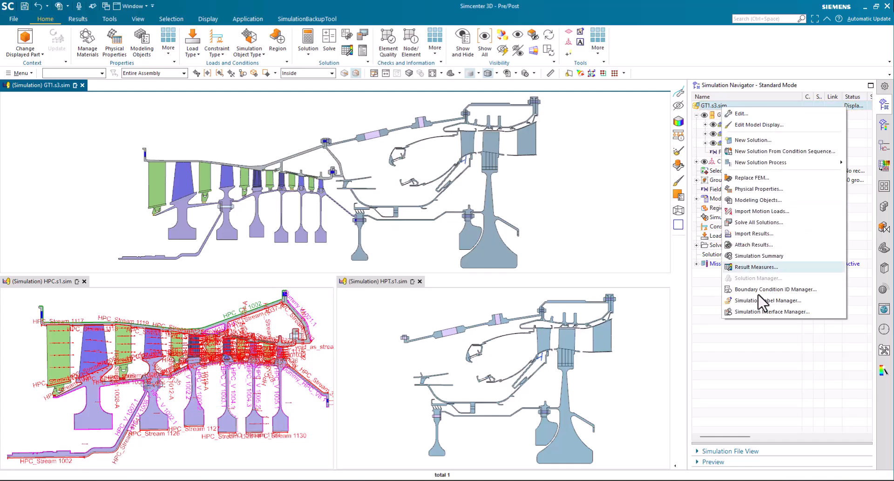
pyautogui.click(762, 312)
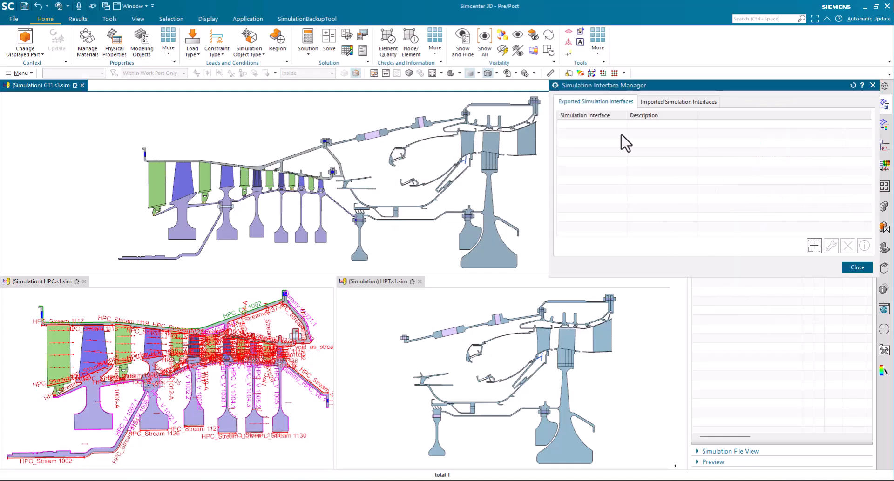
pyautogui.click(654, 103)
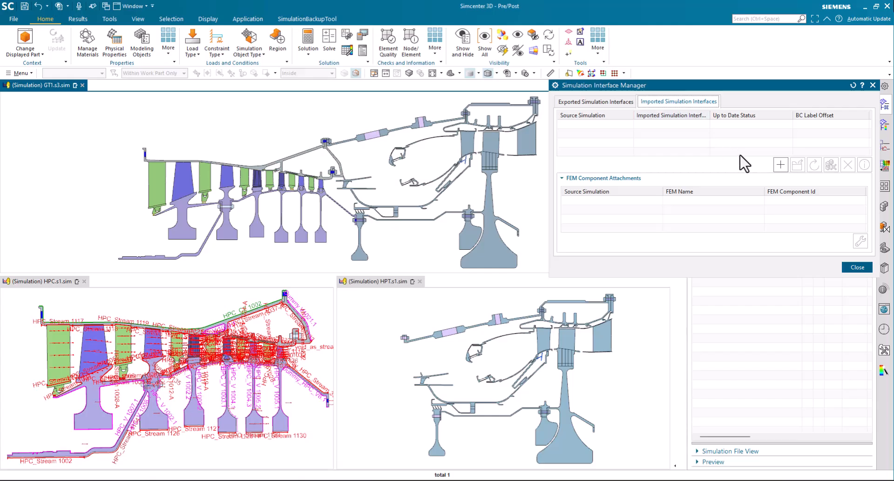
pyautogui.click(780, 165)
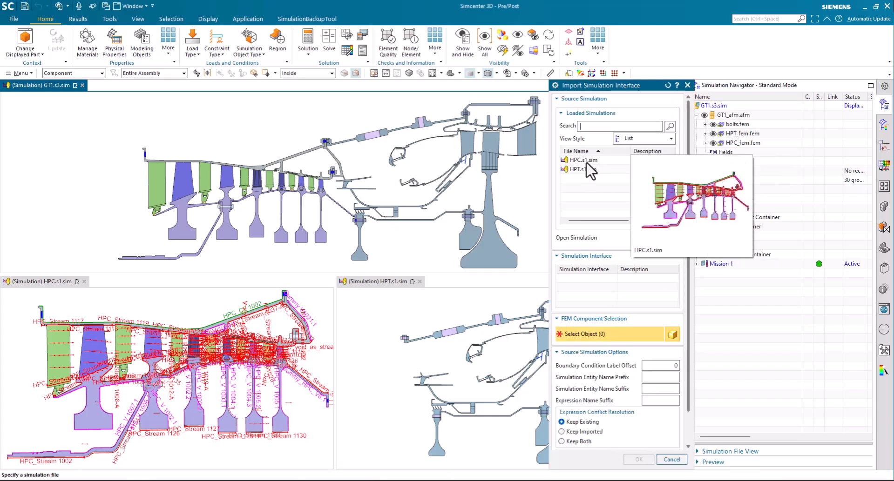
# Step: Import the HPC Mission1 interface from HPC.s1.sim onto the HPC_fem component with an empty entity name suffix, and close the manager
pyautogui.click(585, 163)
pyautogui.click(607, 278)
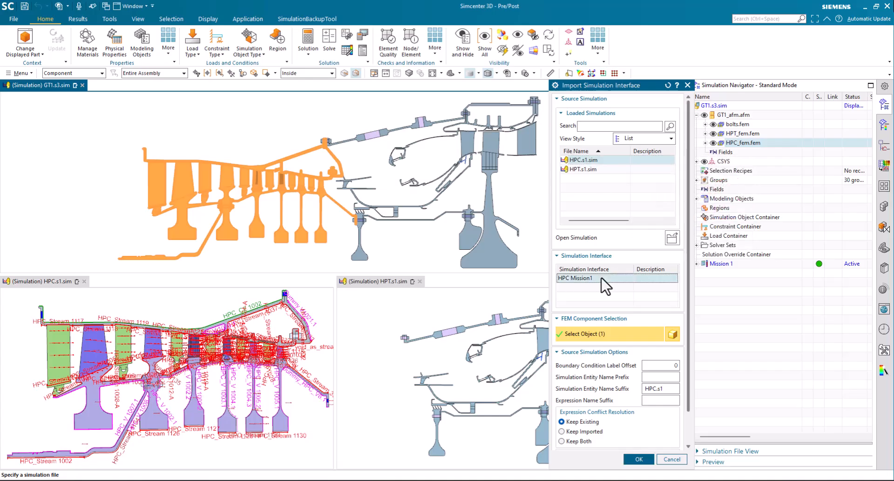
pyautogui.click(657, 389)
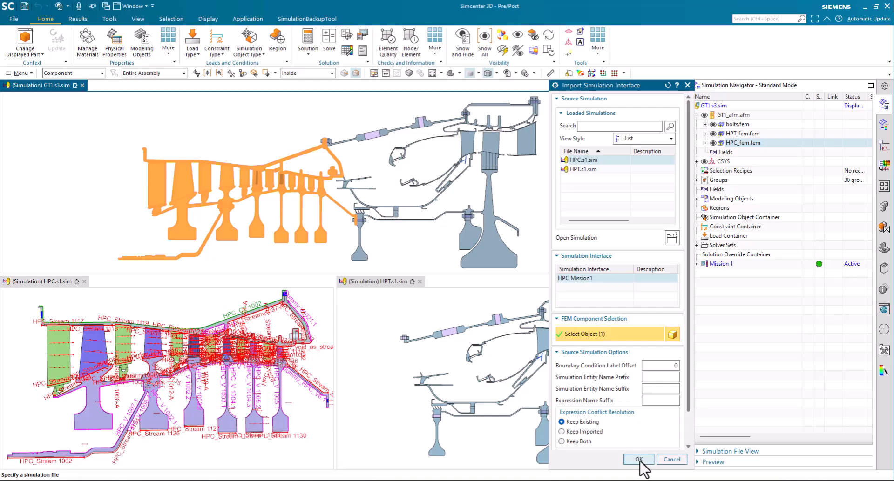
pyautogui.click(639, 460)
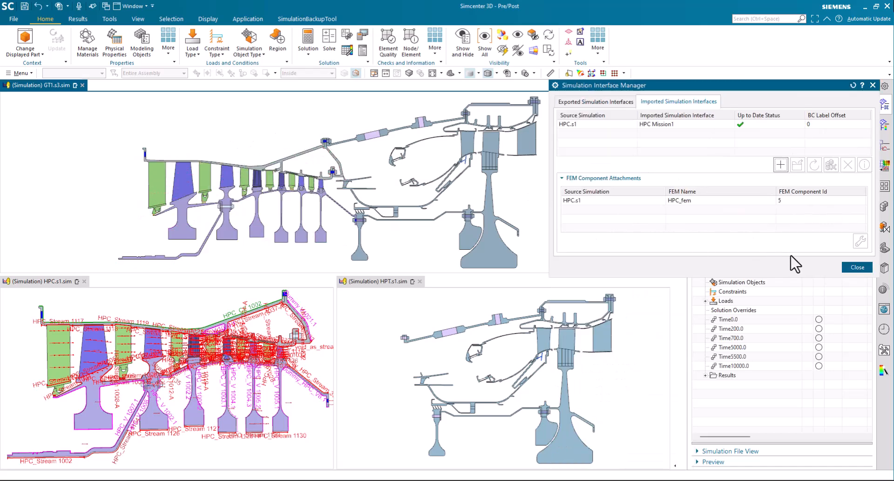
pyautogui.click(857, 268)
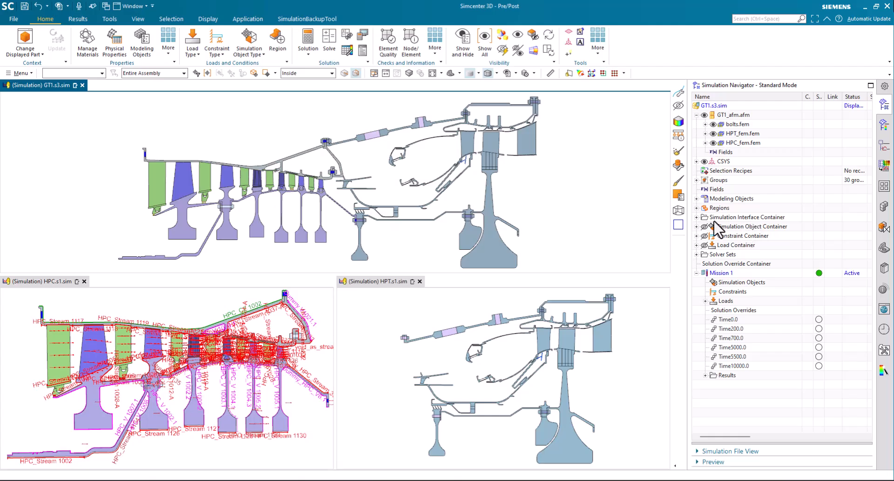
# Step: Expand the simulation object and constraint containers and the imported simulation interfaces of GT1.s3.sim to review the entities imported from HPC
pyautogui.click(697, 227)
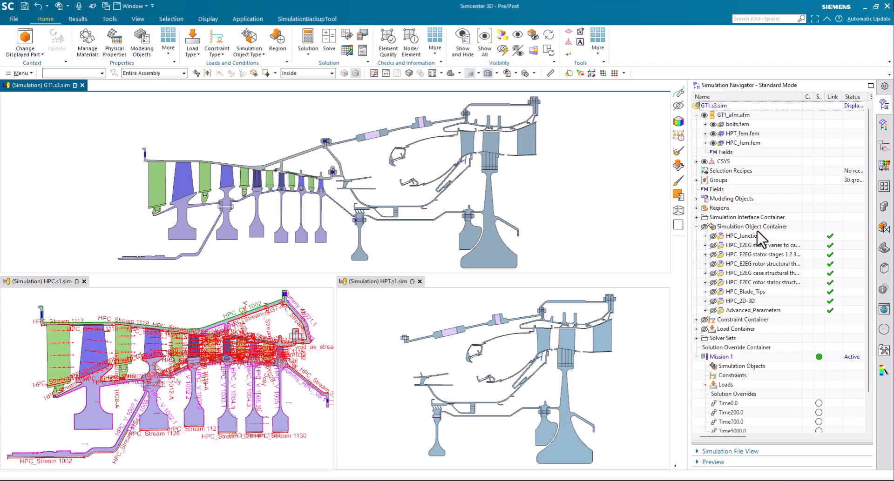
pyautogui.click(697, 320)
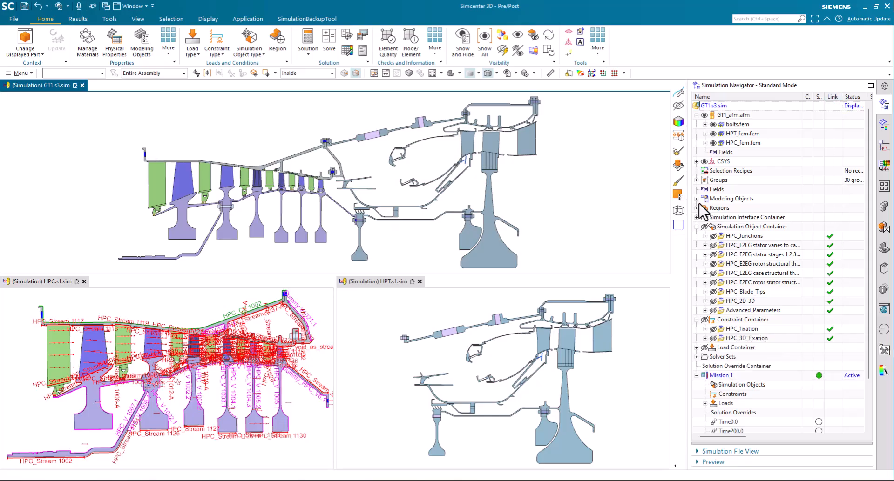
pyautogui.click(697, 218)
pyautogui.click(705, 236)
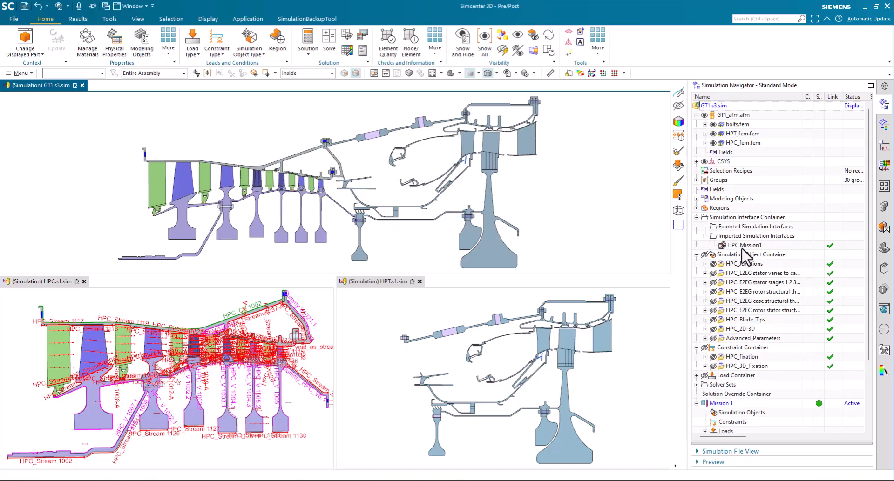
pyautogui.scroll(-2, 744, 251)
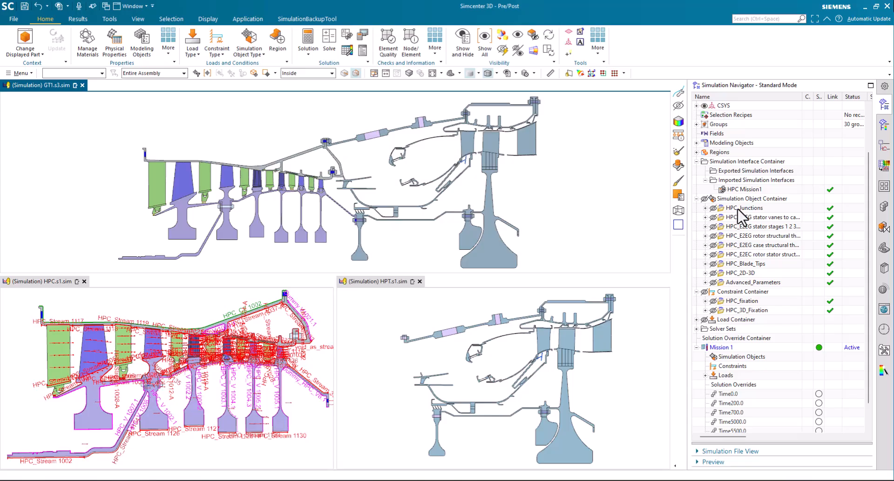
# Step: Show all HPC simulation object folders, from HPC_Junctions to Advanced_Parameters, in the GT1.s3 assembly view
pyautogui.click(745, 208)
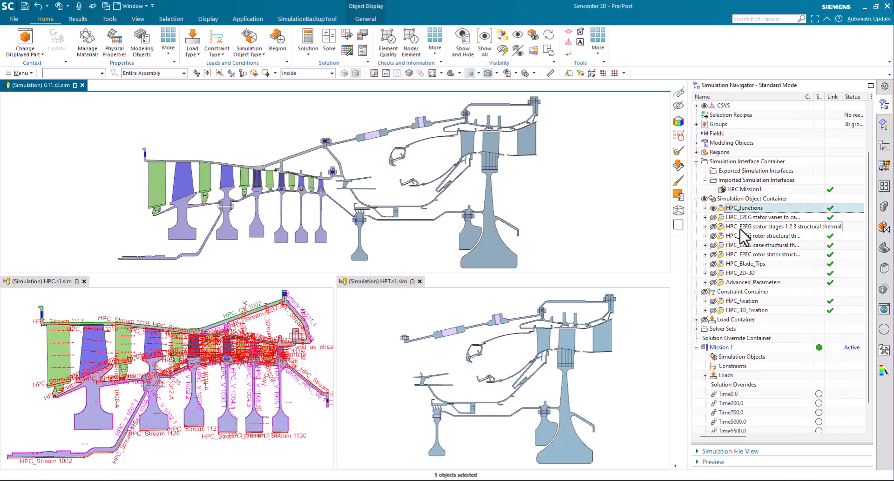
pyautogui.keyDown('shift'); pyautogui.click(753, 283); pyautogui.keyUp('shift')
pyautogui.rightClick(753, 283)
pyautogui.click(770, 300)
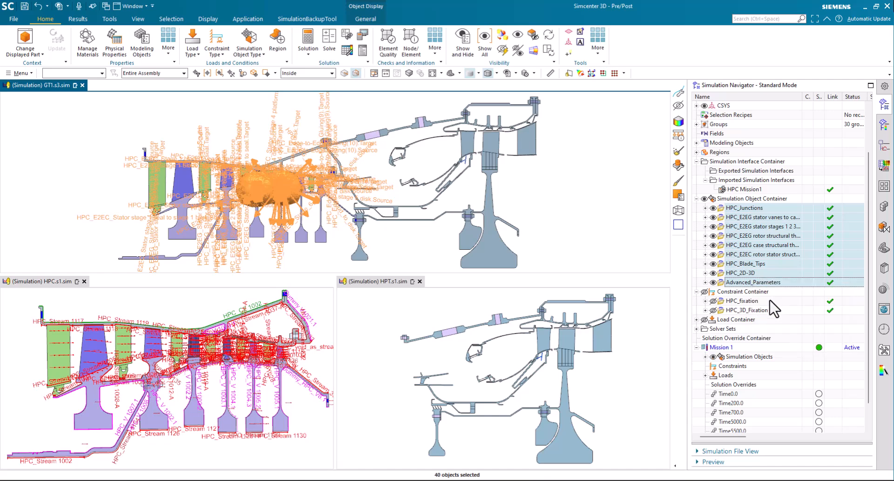
# Step: Show the HPC_fixation and HPC_3D_Fixation constraint folders in the GT1.s3 assembly view
pyautogui.click(735, 301)
pyautogui.keyDown('ctrl'); pyautogui.click(744, 311); pyautogui.keyUp('ctrl')
pyautogui.rightClick(745, 311)
pyautogui.click(760, 328)
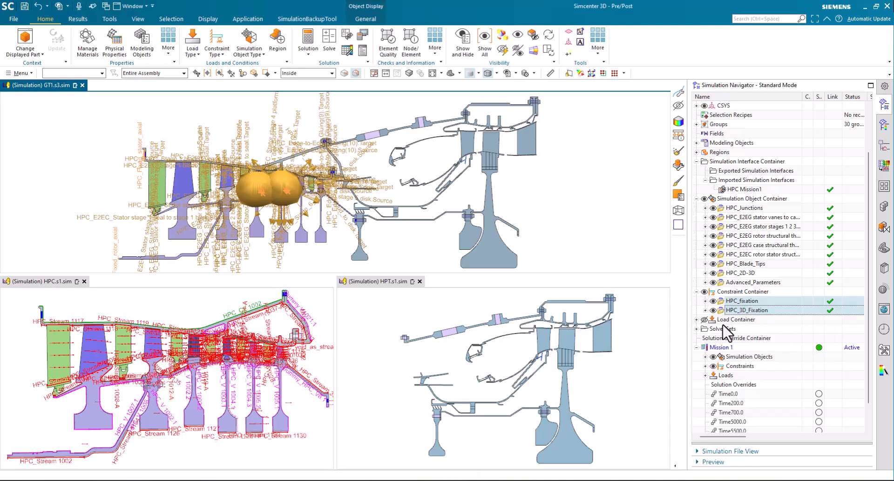
# Step: Expand the load container and show the HPC loads from HPC_Voids to HPC_Rotation in the assembly view
pyautogui.click(697, 319)
pyautogui.click(735, 329)
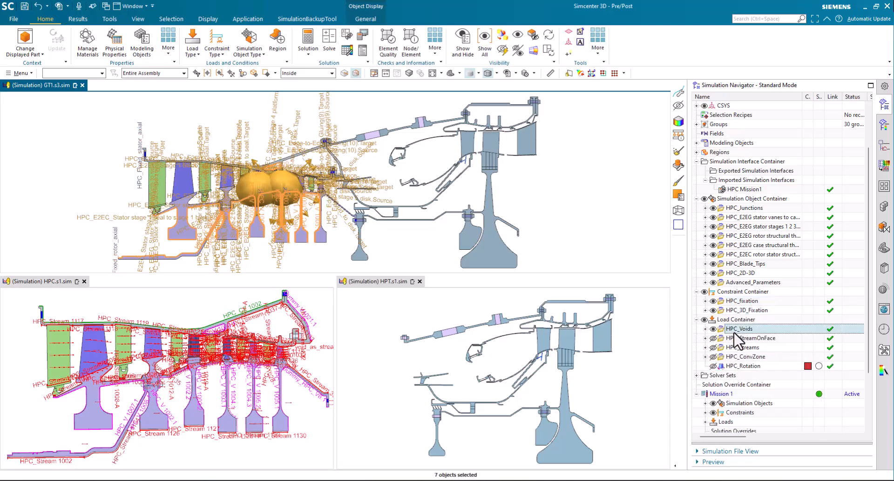
pyautogui.keyDown('shift'); pyautogui.click(750, 366); pyautogui.keyUp('shift')
pyautogui.rightClick(752, 367)
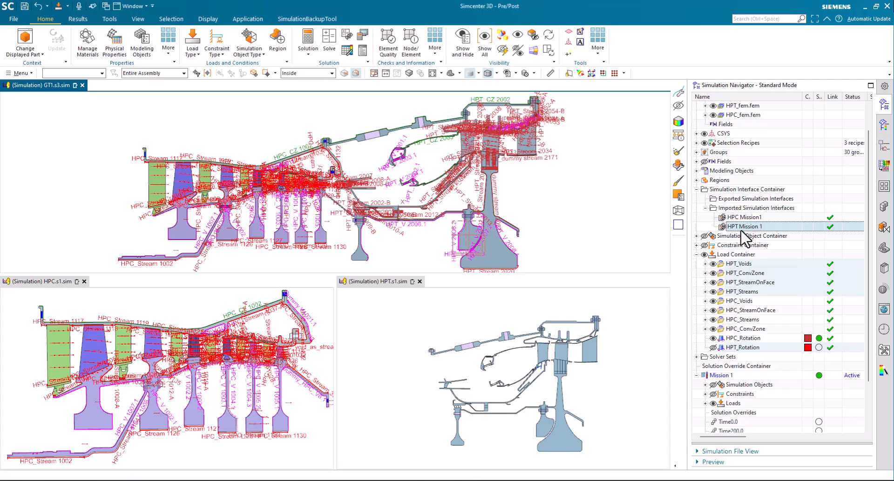
# Step: In HPC.s1.sim, edit thermal stream HPC_Stream 1130 to use Swirl Velocity as swirl input type, with a value of 0.7*NH*radius
pyautogui.click(192, 303)
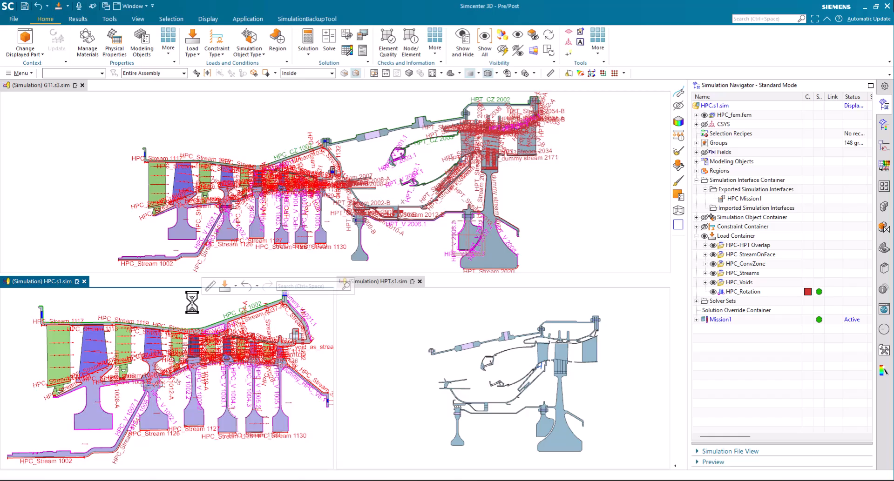
pyautogui.rightClick(281, 435)
pyautogui.click(305, 446)
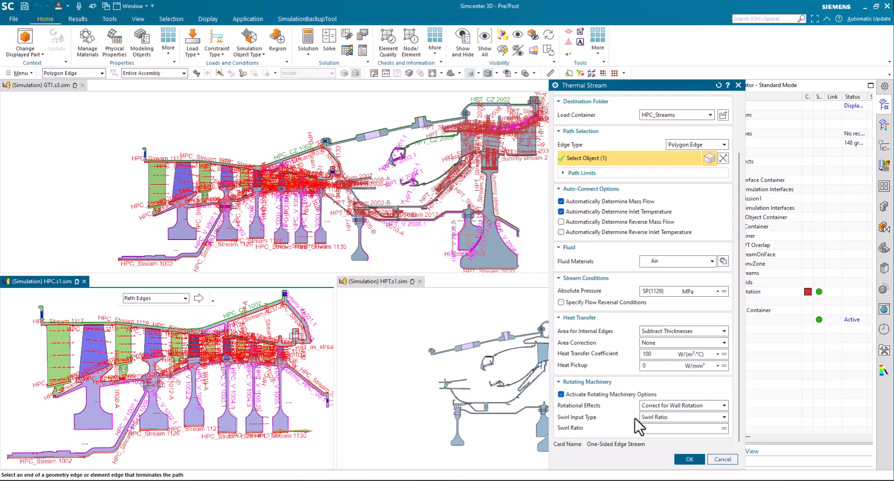
pyautogui.click(659, 419)
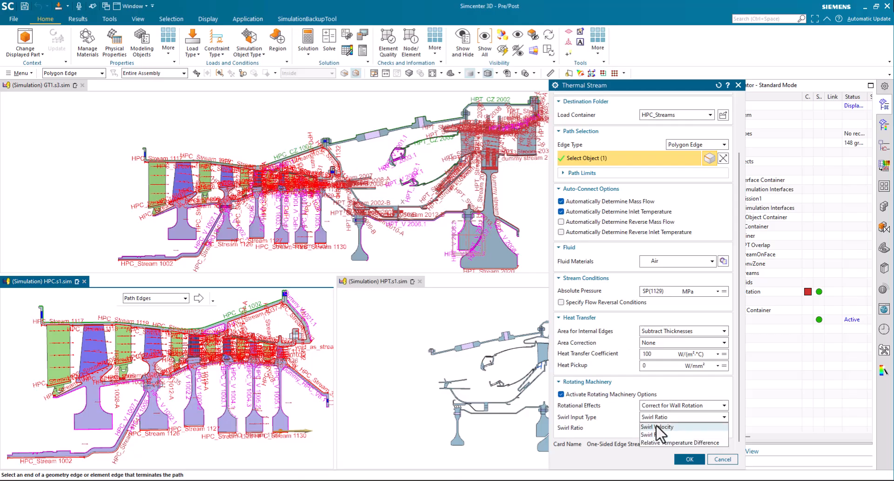
pyautogui.click(657, 427)
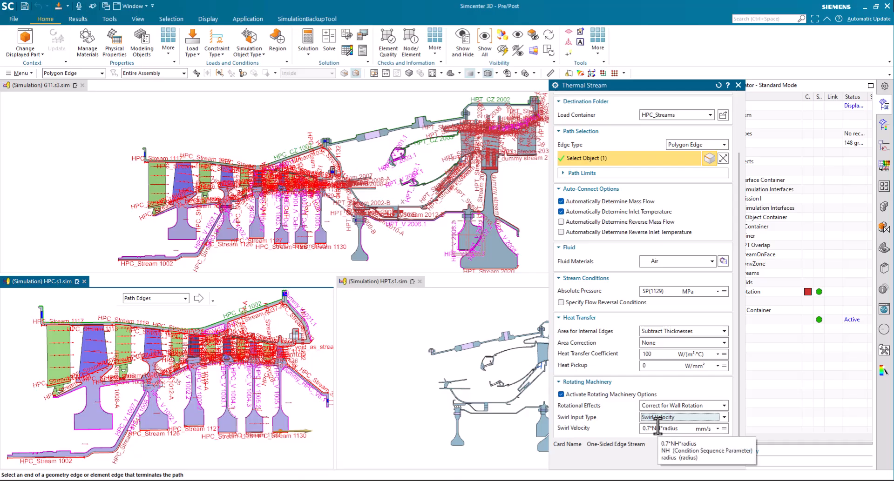
pyautogui.click(688, 460)
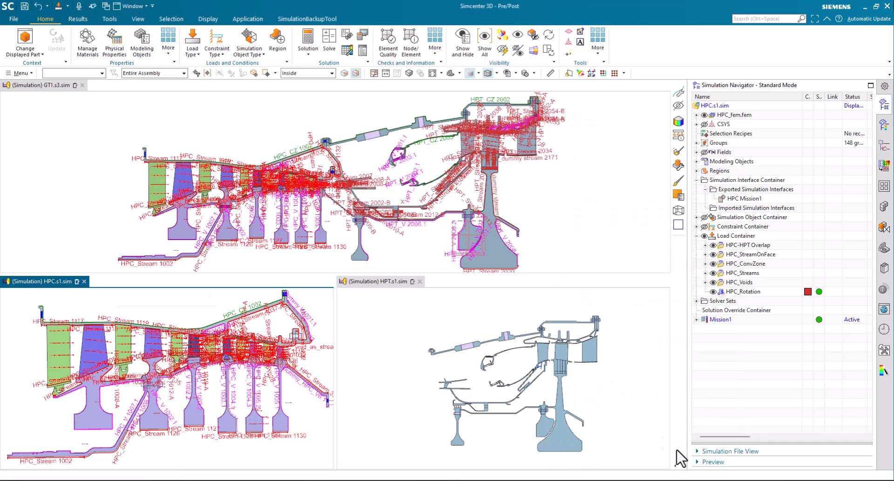
# Step: Return to GT1.s3.sim and check the link status of the HPC Mission1 interface and of HPC_Stream 1130 in the HPC_Streams folder
pyautogui.click(575, 231)
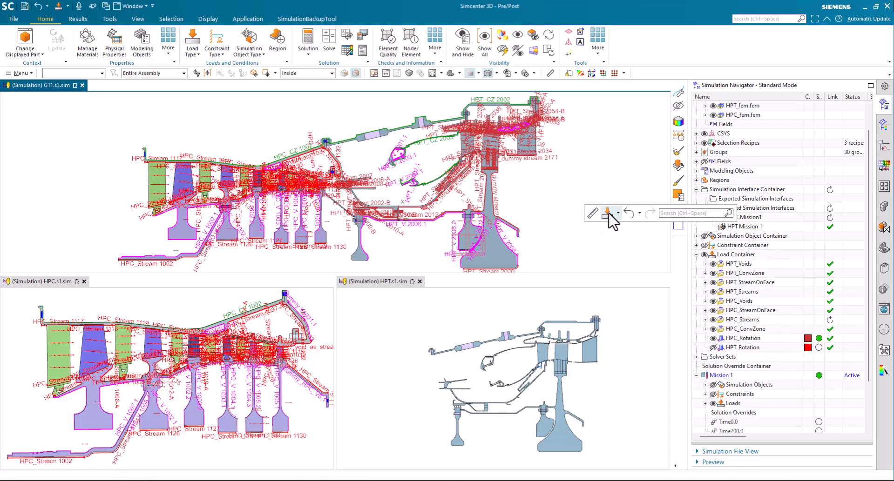
pyautogui.click(750, 218)
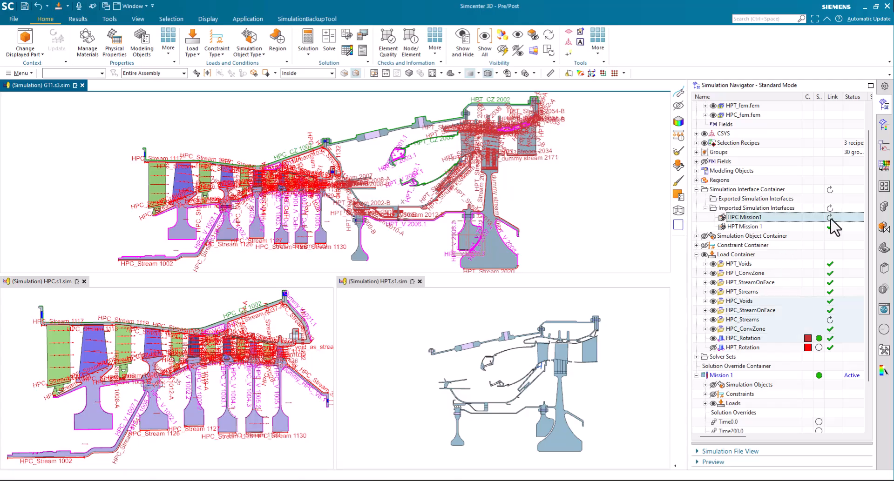
pyautogui.moveTo(832, 219)
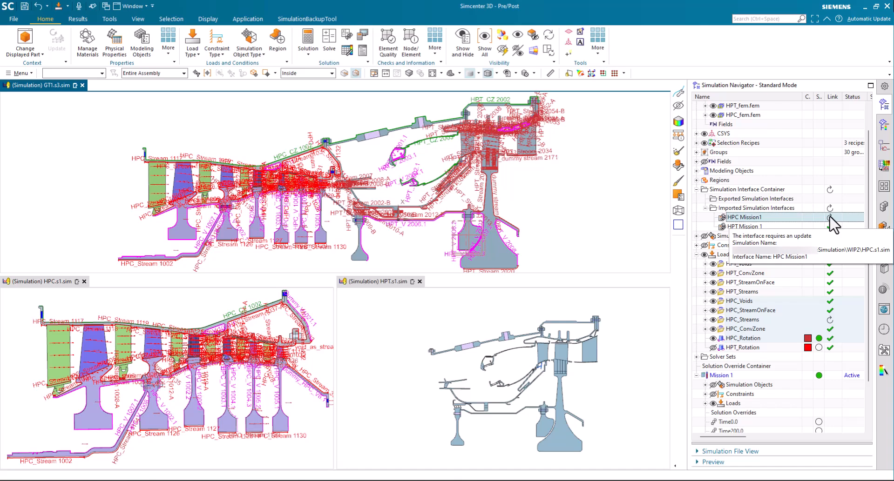
pyautogui.click(705, 320)
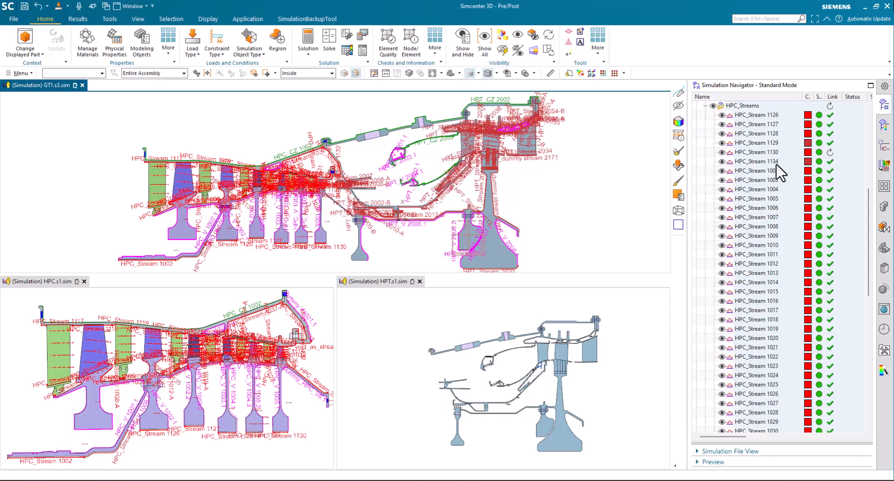
pyautogui.click(767, 154)
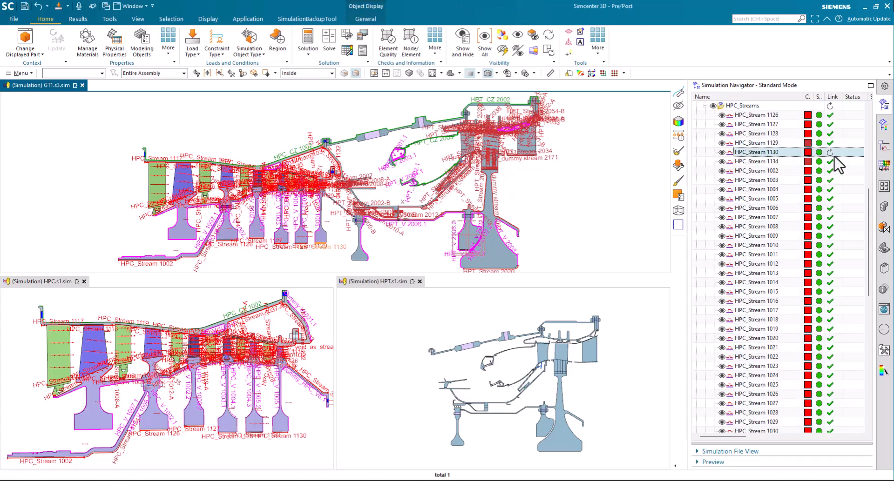
pyautogui.moveTo(831, 159)
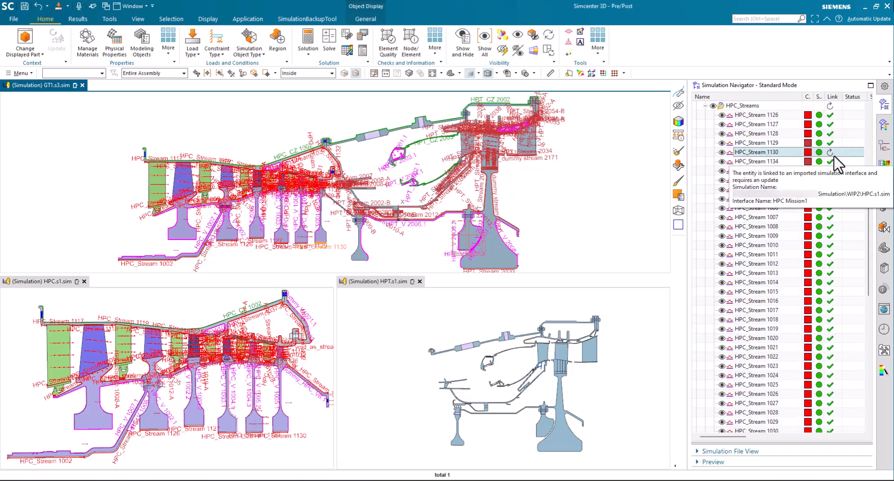
# Step: Open the linked HPC_Stream 1130 in the assembly, examine its rotating machinery settings before updating the interface, and close it
pyautogui.rightClick(782, 154)
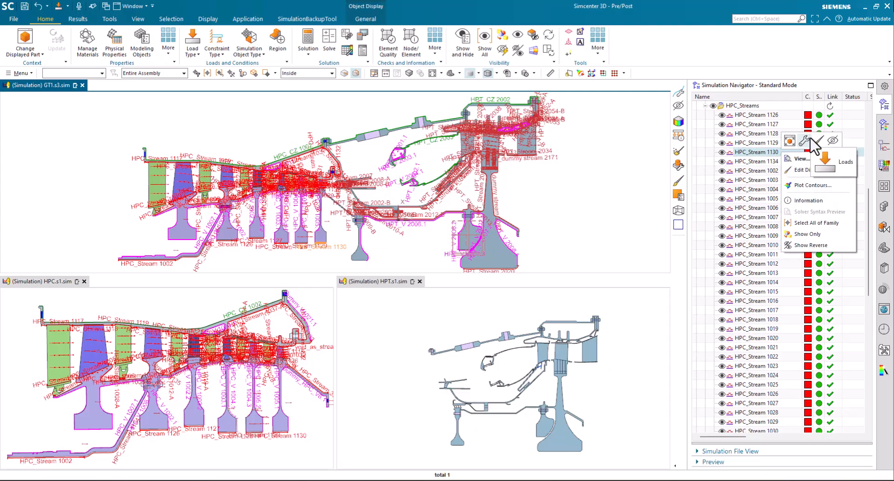
pyautogui.click(810, 140)
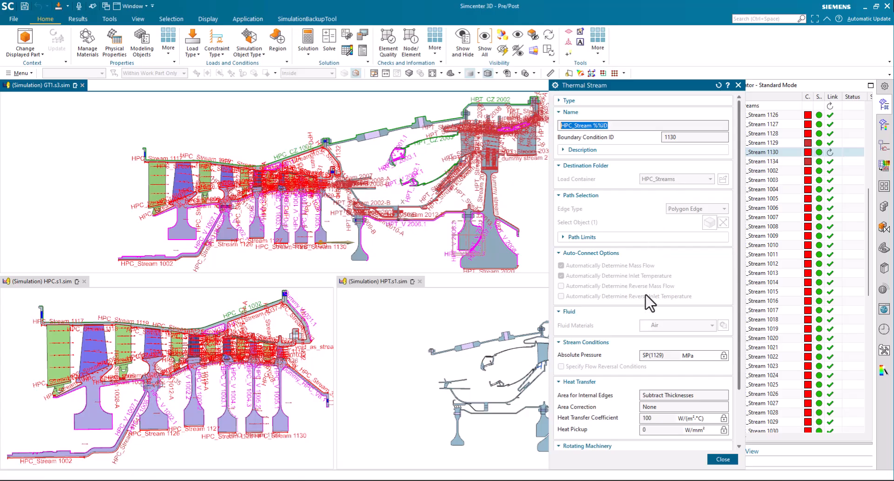
pyautogui.scroll(-3, 654, 354)
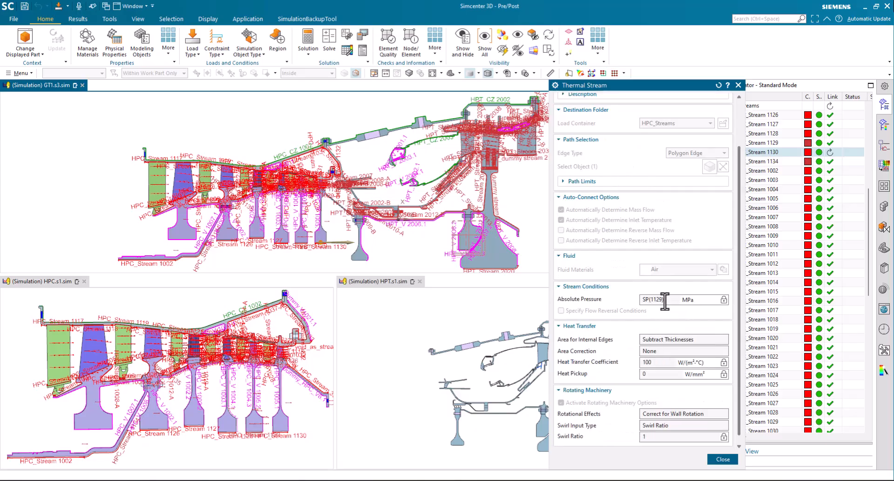
pyautogui.scroll(-1, 684, 310)
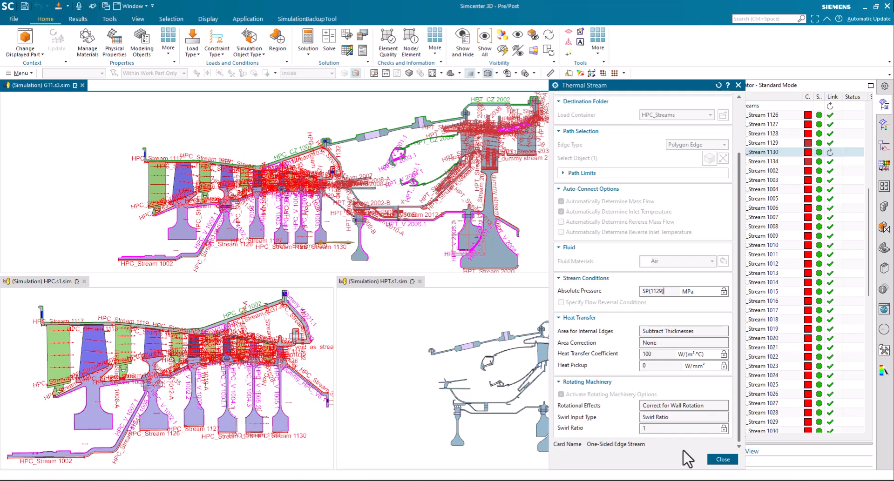
pyautogui.click(723, 460)
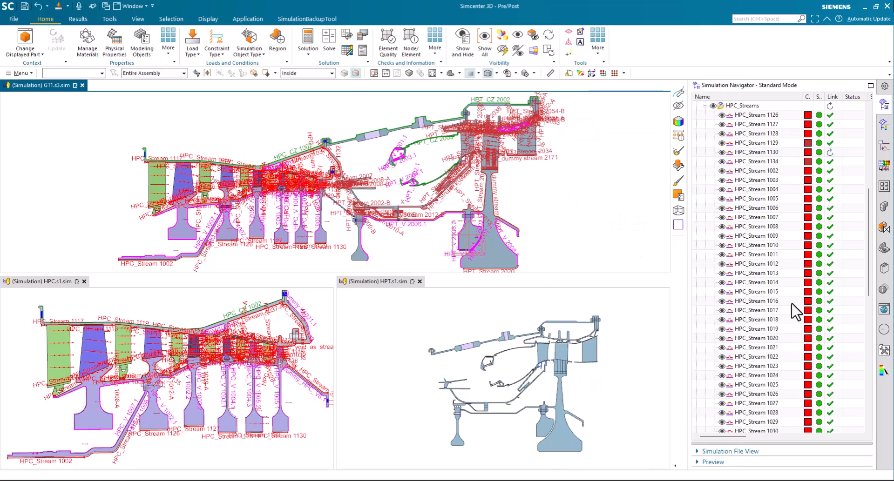
# Step: Update the imported HPC Mission1 simulation interface in GT1.s3.sim from its source simulation
pyautogui.scroll(7, 792, 307)
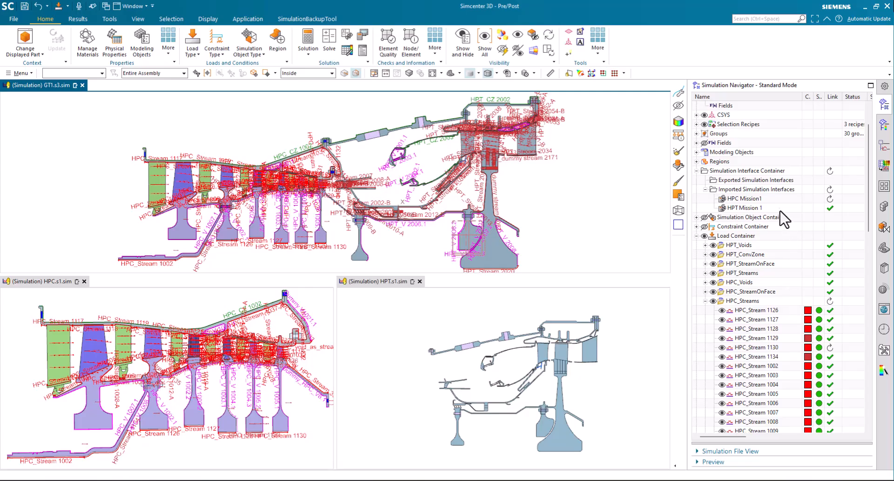
pyautogui.click(776, 200)
pyautogui.rightClick(774, 198)
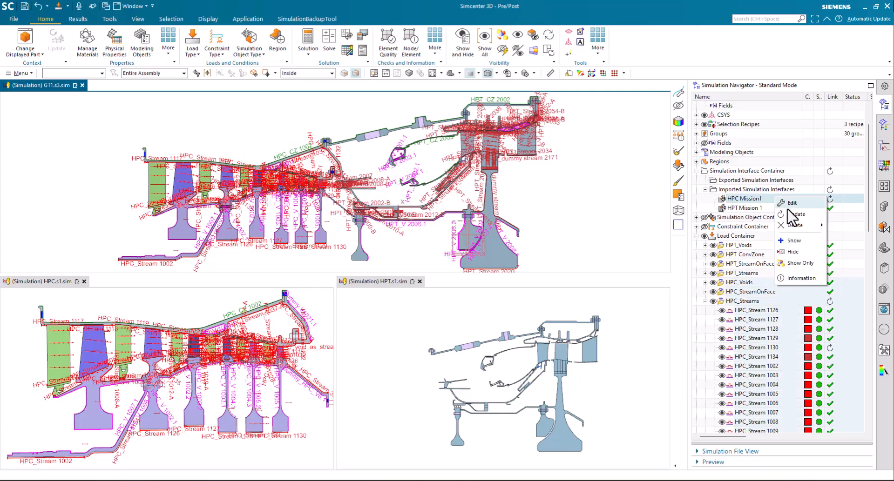
pyautogui.click(791, 215)
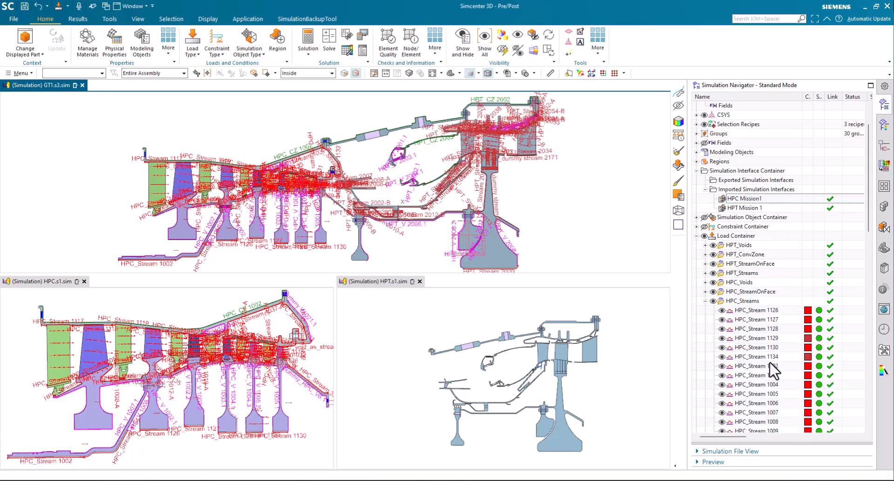
# Step: Reopen HPC_Stream 1130 in the assembly to check its swirl input type and swirl value, and close the dialog
pyautogui.click(766, 348)
pyautogui.rightClick(767, 349)
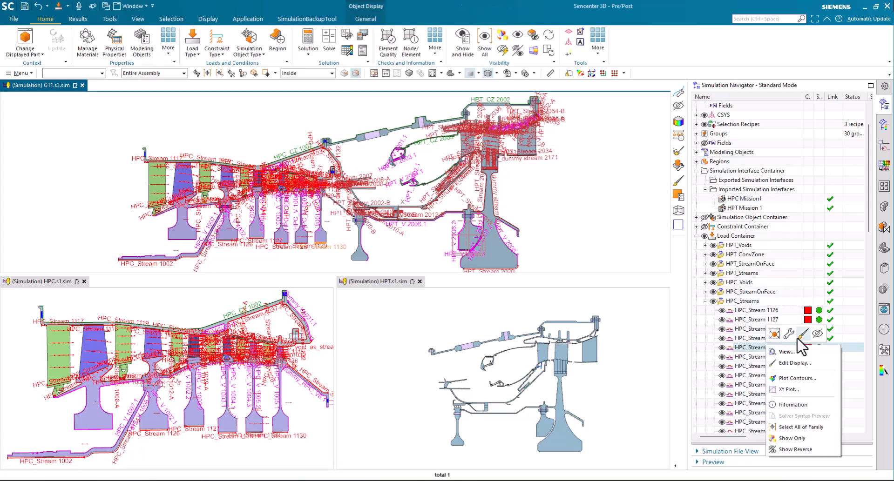
pyautogui.click(787, 335)
pyautogui.scroll(-2, 649, 365)
pyautogui.scroll(-1, 649, 366)
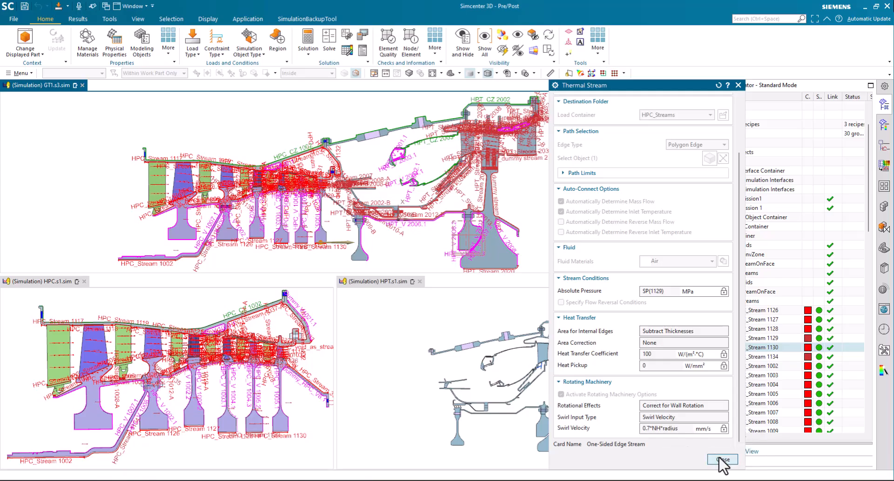
pyautogui.click(723, 460)
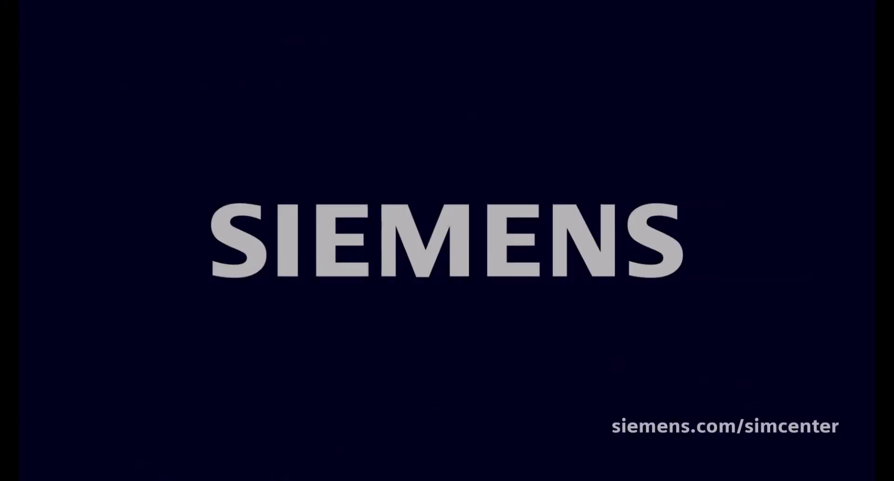